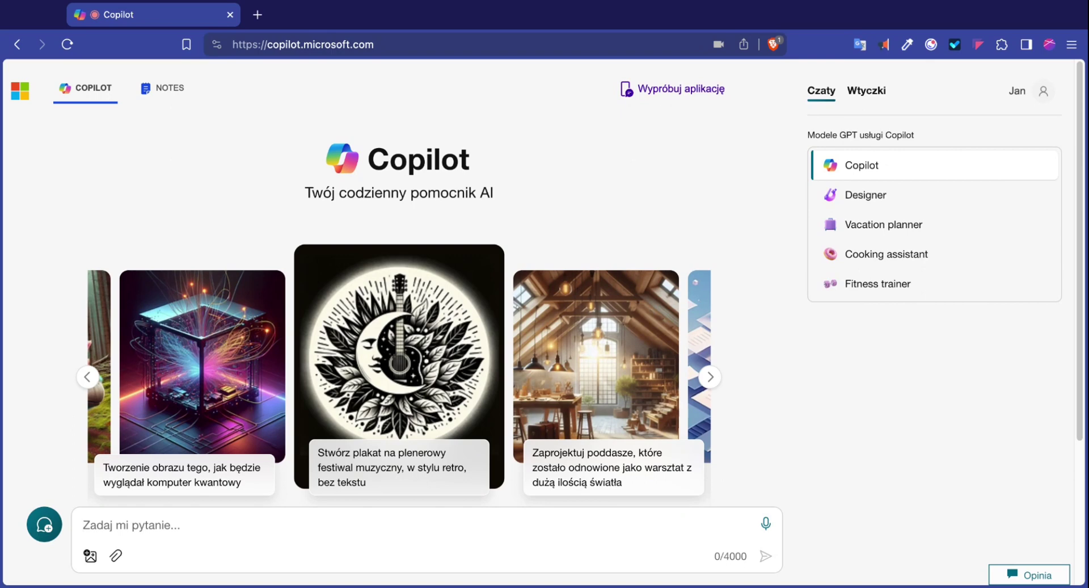
Begin the image prompt with "Stwórz grafikę przedstawiającą mężczyzna spacerującego po plaży z butelką wina w ręce.".
{"action": "type", "text": "Stwórz grafike"}
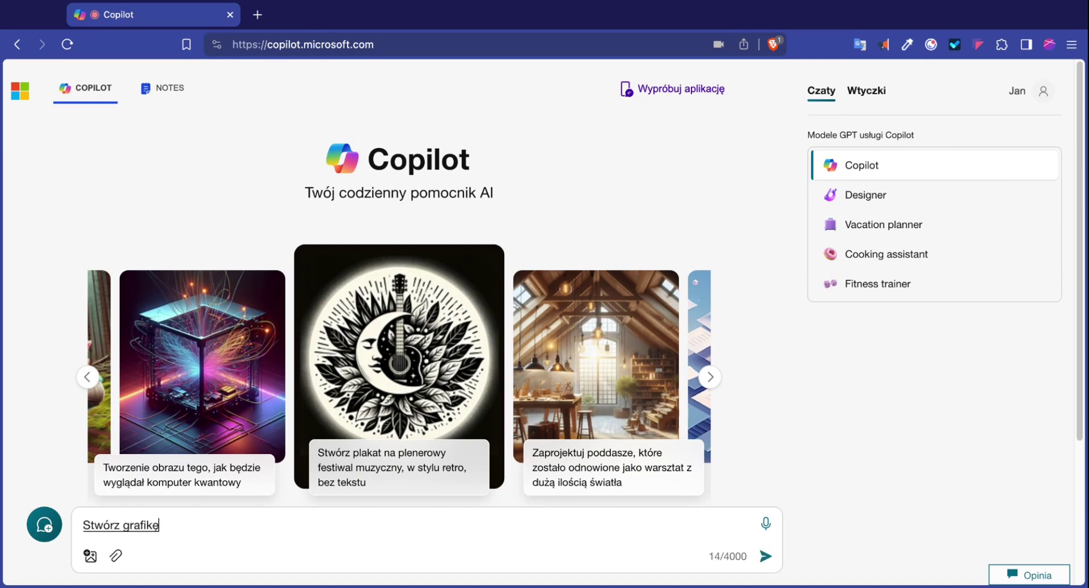
{"action": "key", "text": "BackSpace"}
{"action": "type", "text": "ę przedstawiająca"}
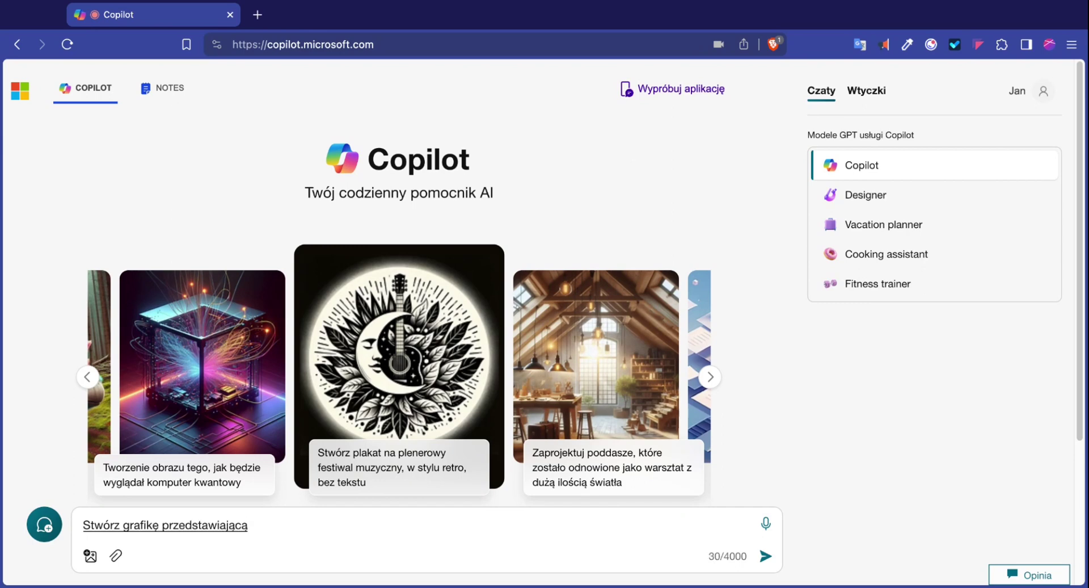
{"action": "type", "text": " mężczyzna spacerującego po"}
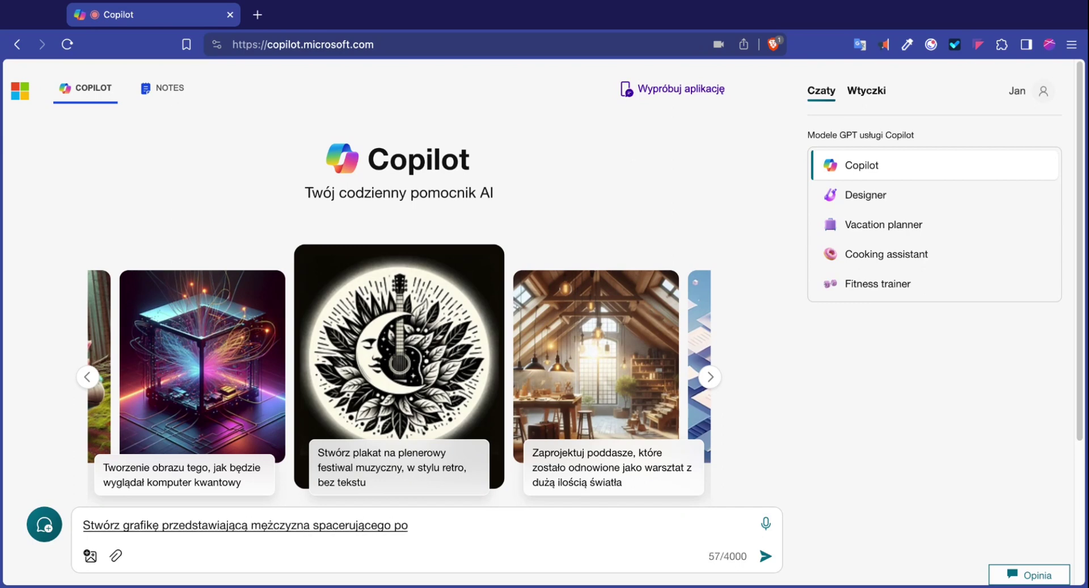
{"action": "type", "text": " plaży z butelką wina w ręce."}
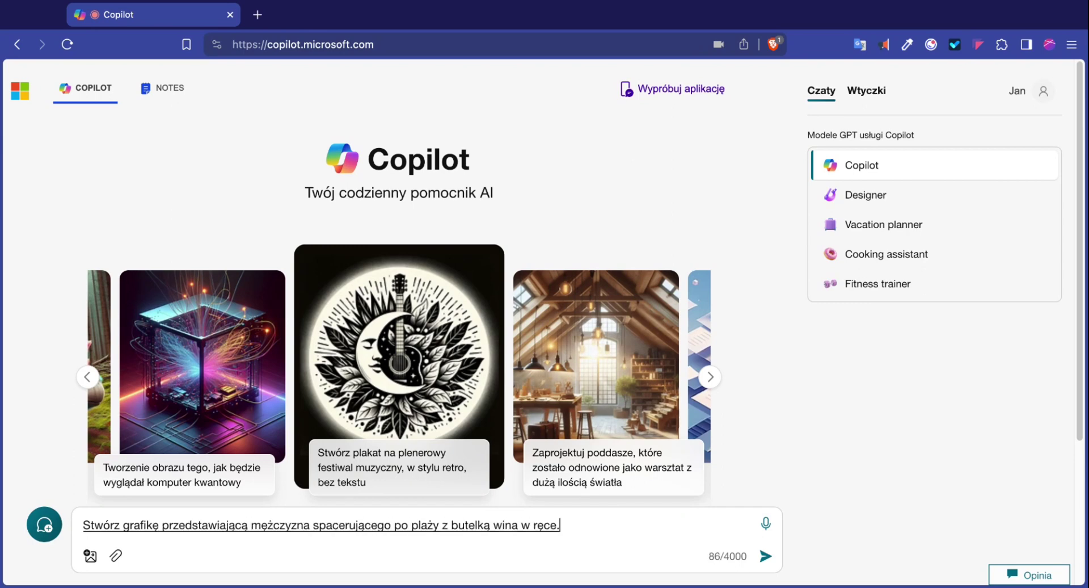
Add "W tle chcę aby było widać zachód słońca a po jednej stronie Palmy a po drugiej morze." to the prompt and submit it.
{"action": "type", "text": " W tle chcę aby było widać"}
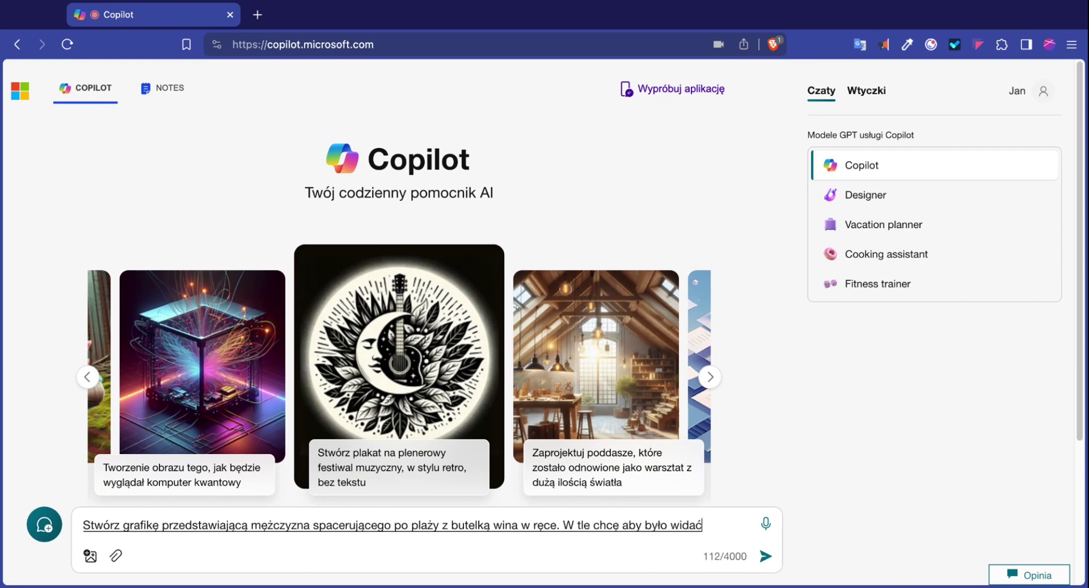
{"action": "type", "text": " zachód słońca a po jednej stronie"}
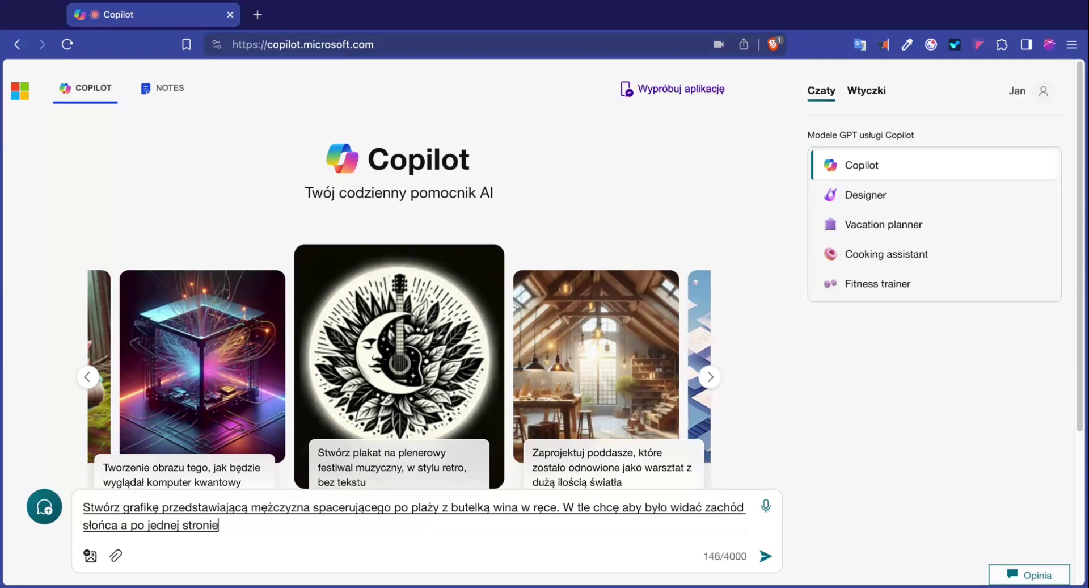
{"action": "type", "text": " Palmy a po drugiej może. "}
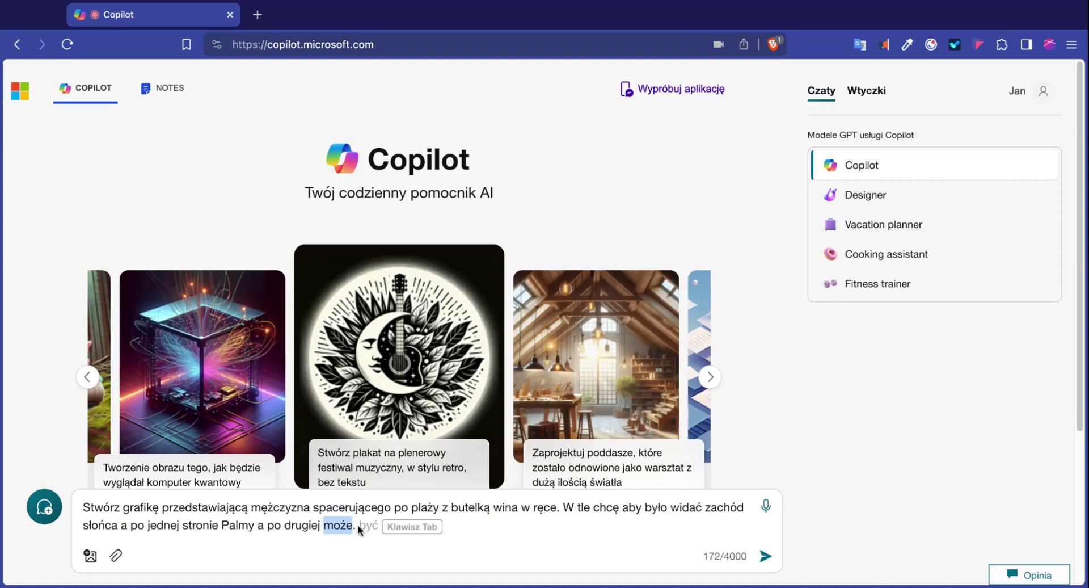
{"action": "type", "text": "morze"}
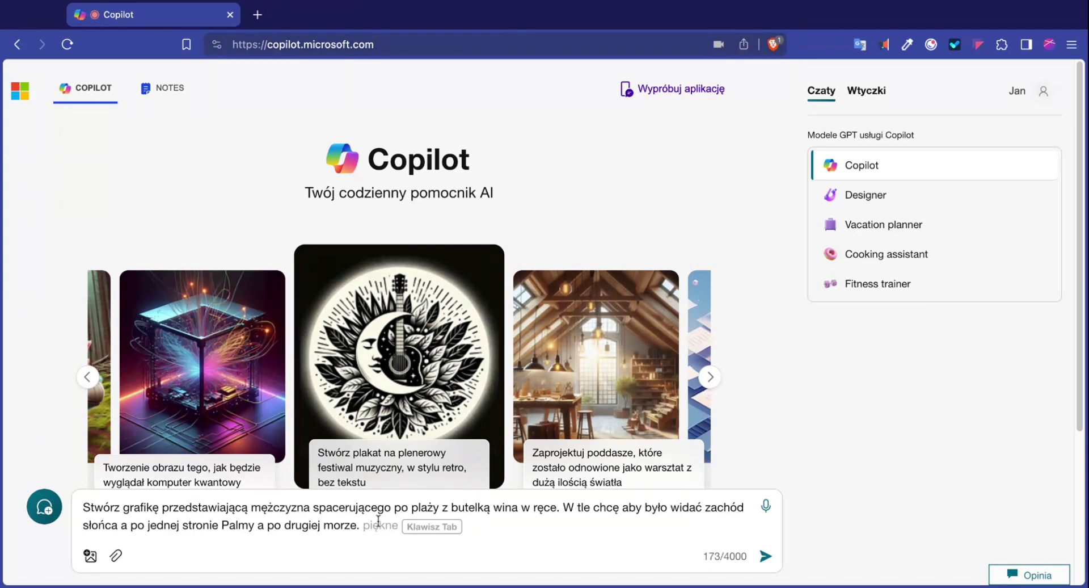
{"action": "key", "text": "Return"}
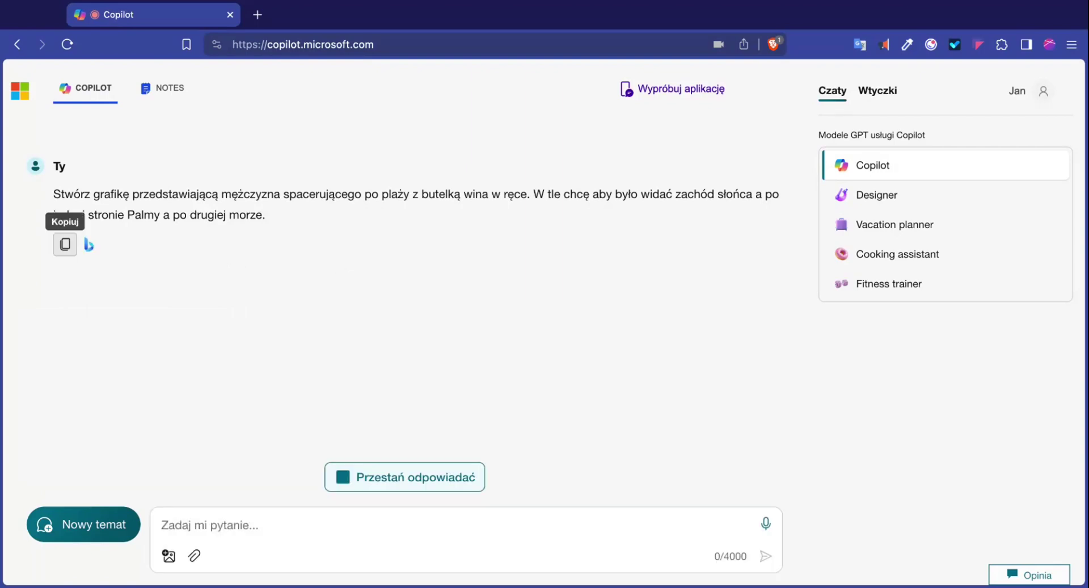
Copy the sent beach prompt, start a new topic, and submit the copied prompt there.
{"action": "left_click", "coordinate": [64, 244]}
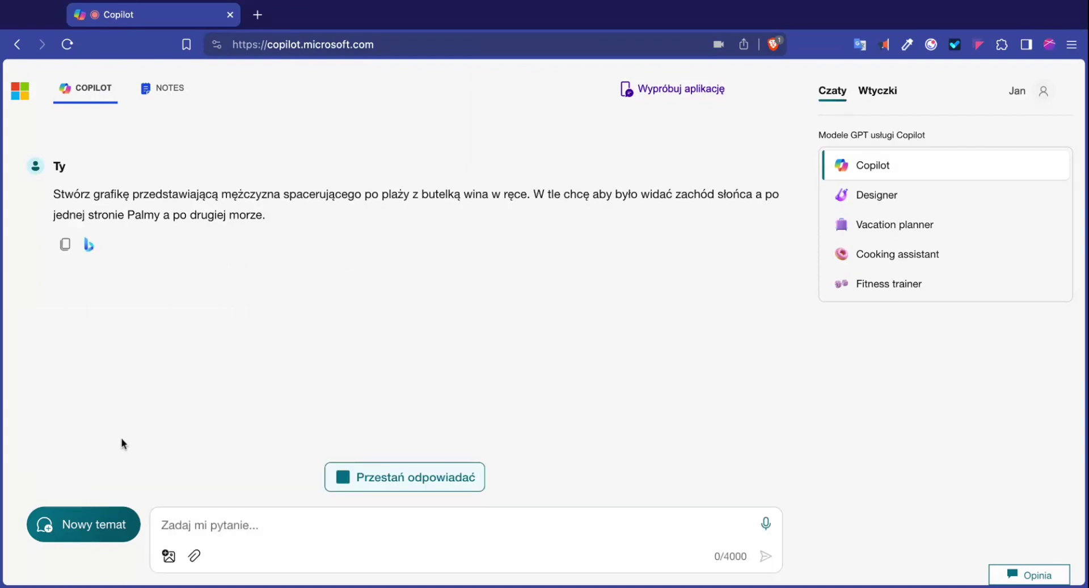
{"action": "left_click", "coordinate": [112, 521]}
{"action": "key", "text": "super+v"}
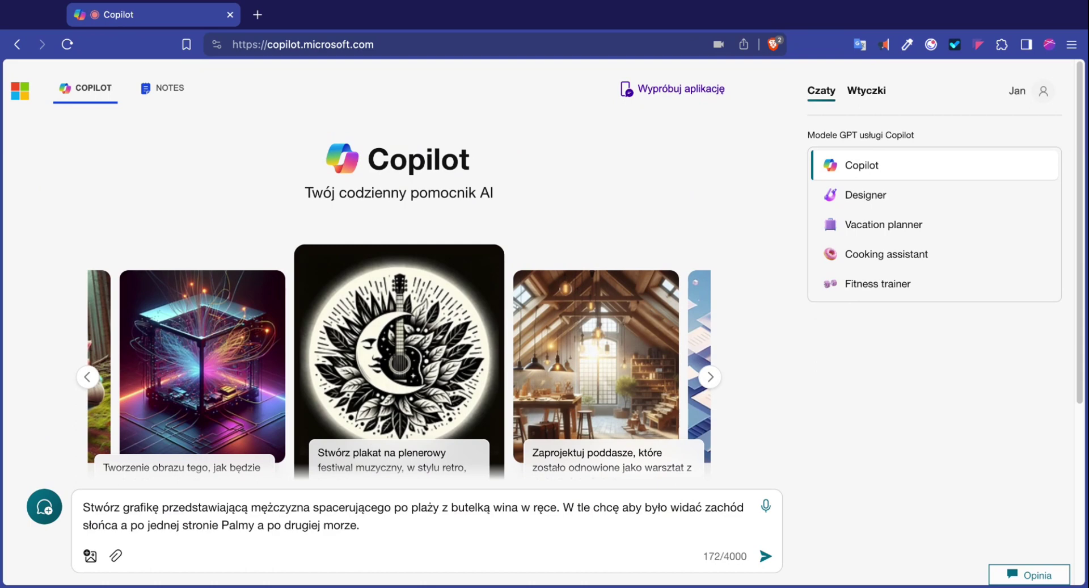
{"action": "key", "text": "Return"}
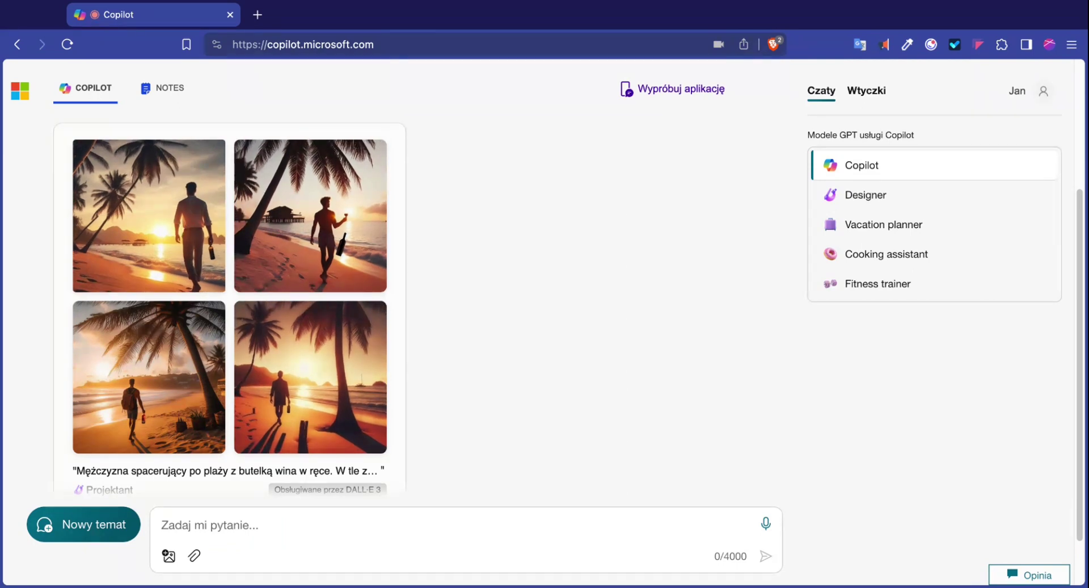
View the two upper generated beach images at full size, one after the other, and return to the chat.
{"action": "left_click", "coordinate": [154, 217]}
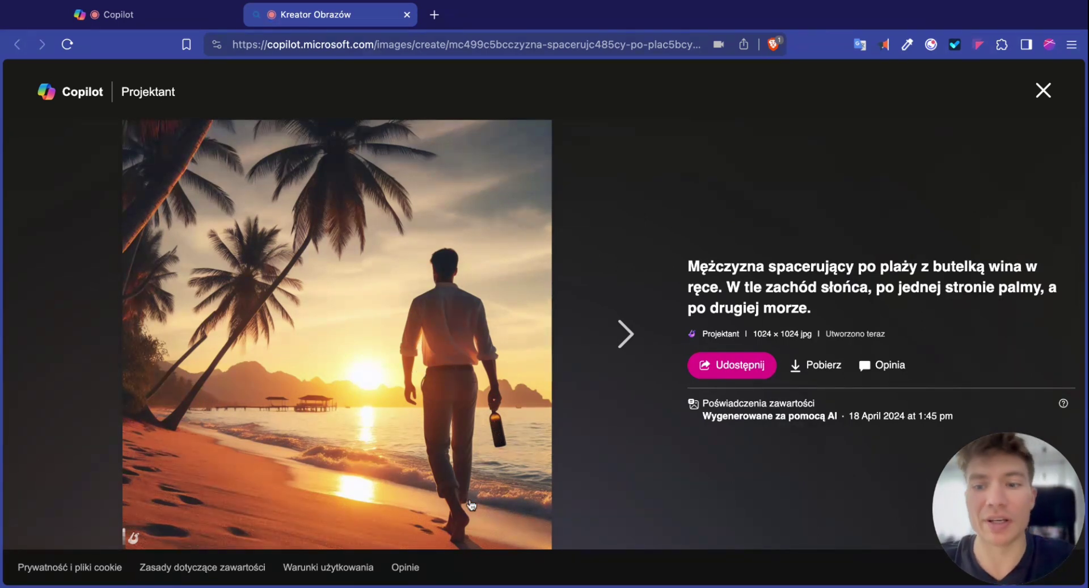
{"action": "key", "text": "super+w"}
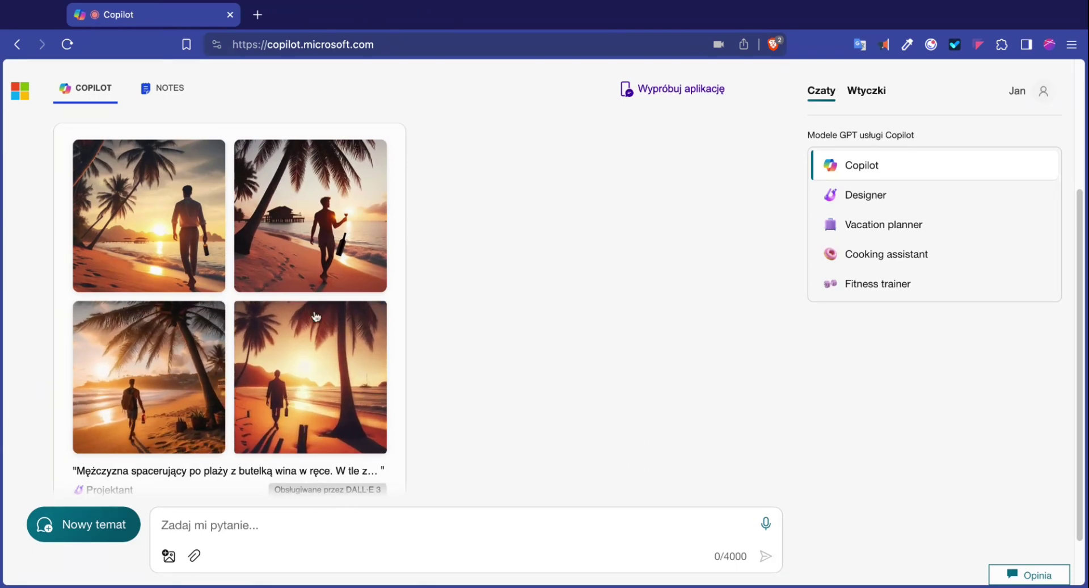
{"action": "left_click", "coordinate": [371, 204]}
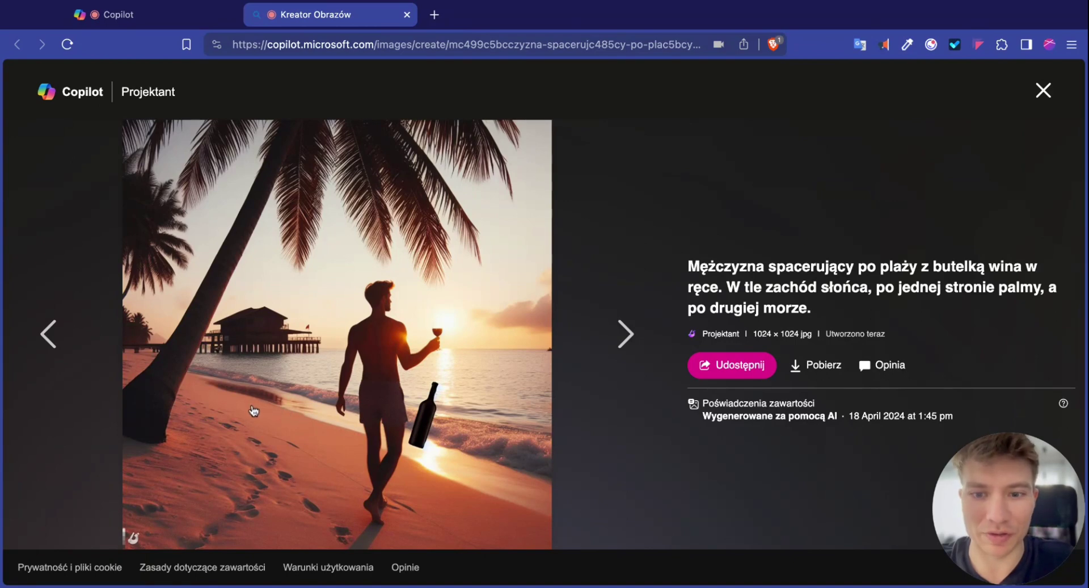
{"action": "key", "text": "super+w"}
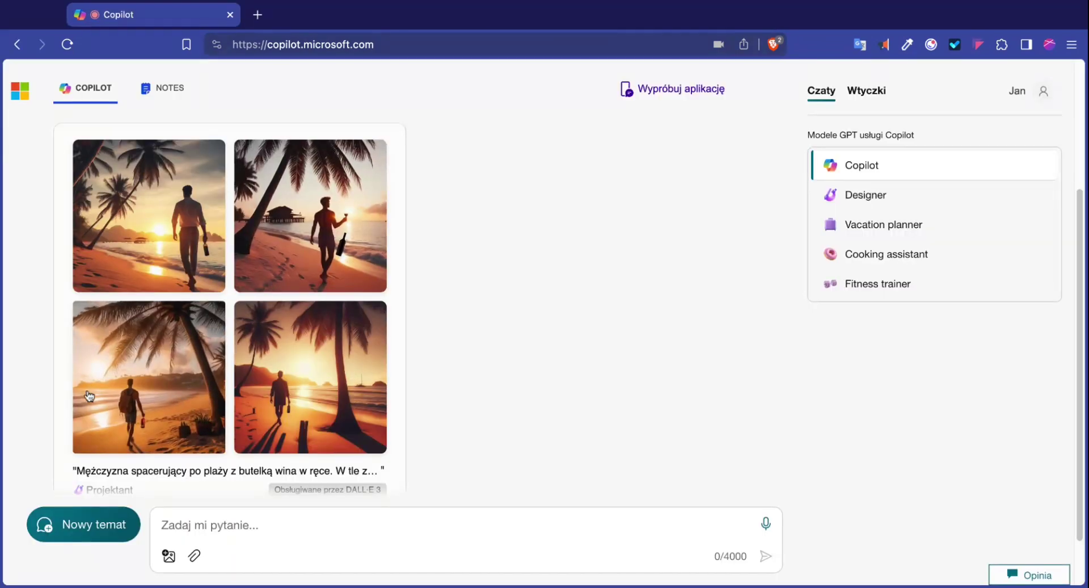
{"action": "scroll", "coordinate": [202, 375], "scroll_direction": "down", "scroll_amount": 2}
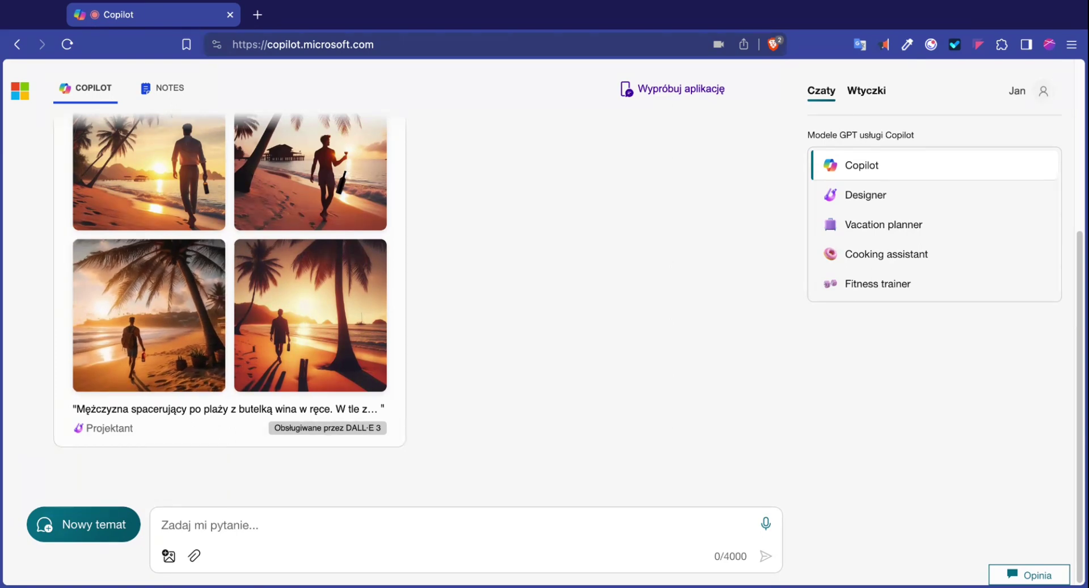
Submit the follow-up request "chcę aby mężczyzna miał jaskrawo zielona Koszule" for the generated images.
{"action": "left_click", "coordinate": [218, 514]}
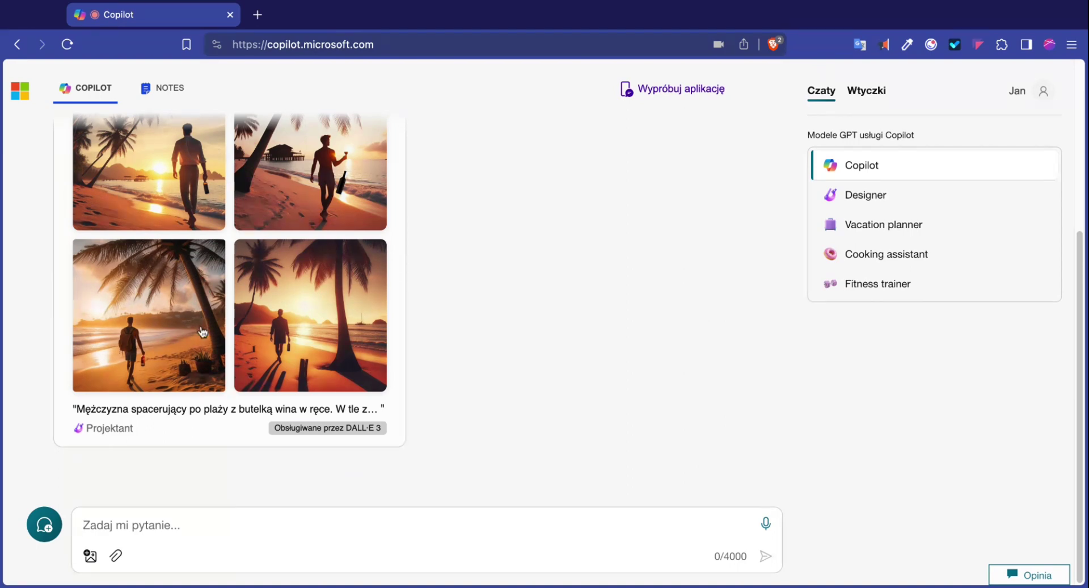
{"action": "scroll", "coordinate": [203, 332], "scroll_direction": "up", "scroll_amount": 1}
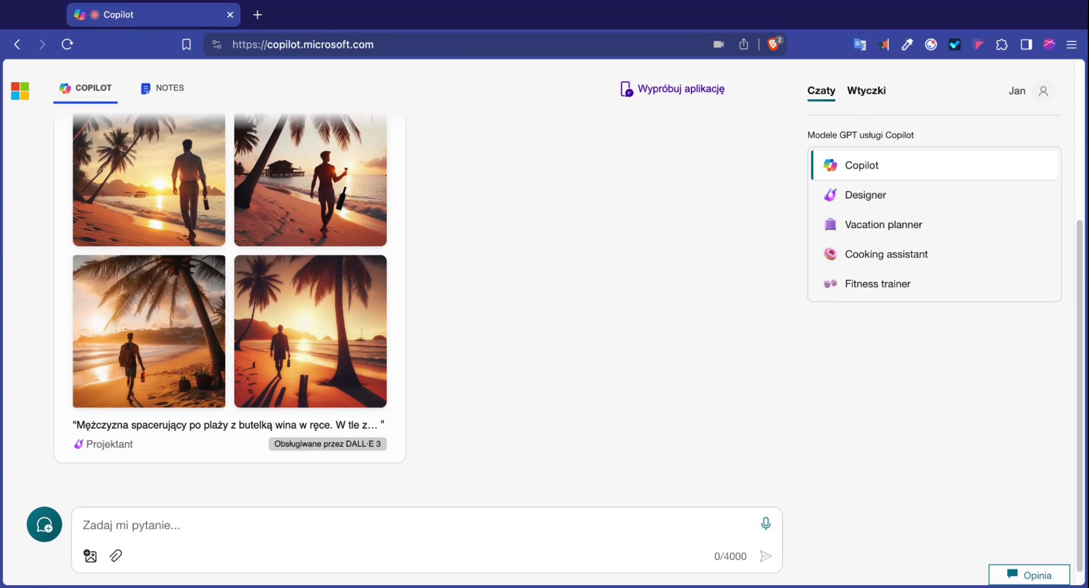
{"action": "scroll", "coordinate": [198, 345], "scroll_direction": "down", "scroll_amount": 1}
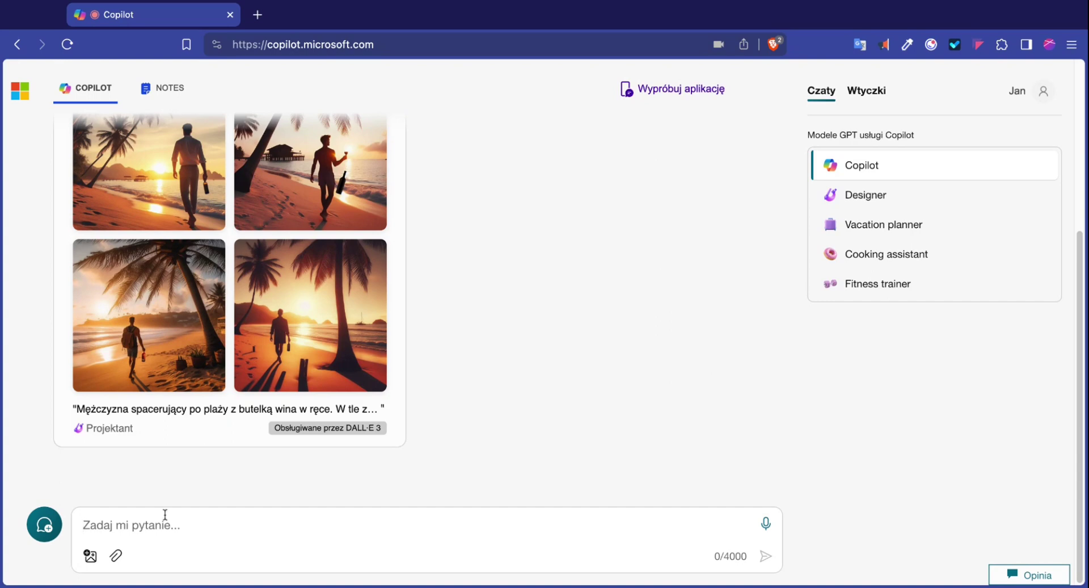
{"action": "type", "text": "chcę aby"}
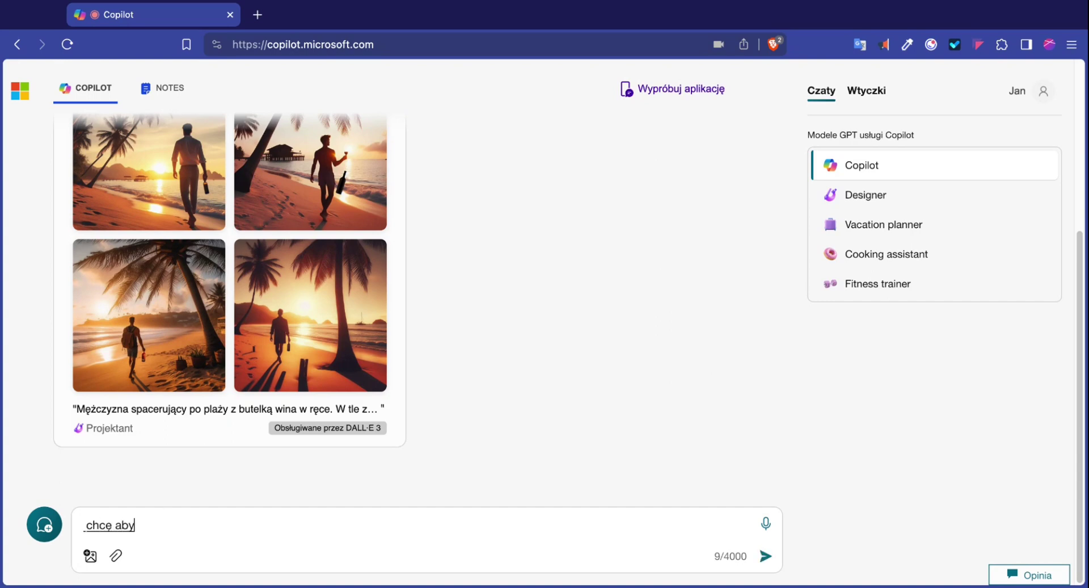
{"action": "type", "text": " mężczyzna miał jaskrawo zielona Koszule"}
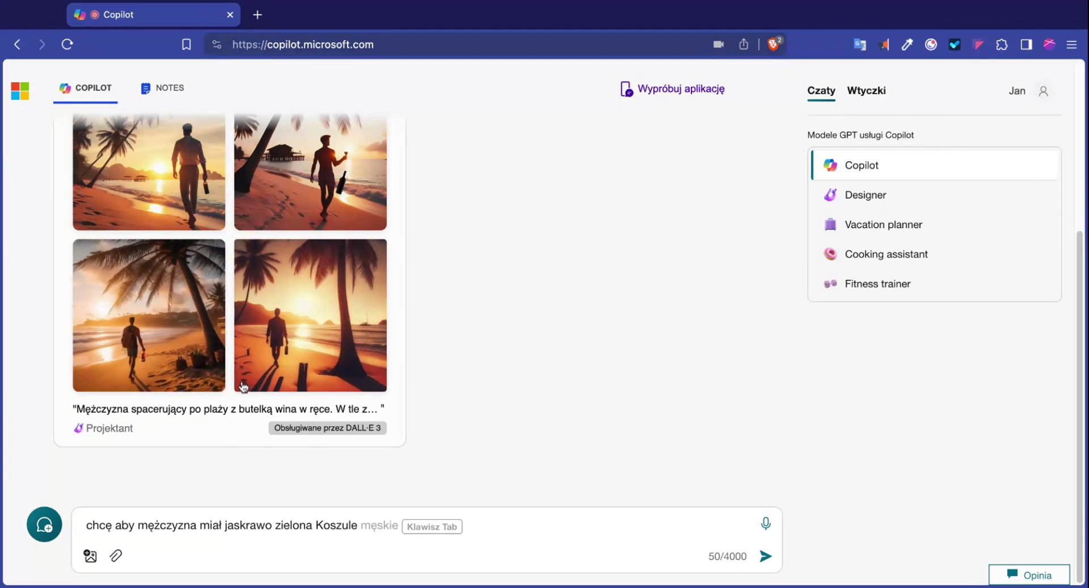
{"action": "key", "text": "Return"}
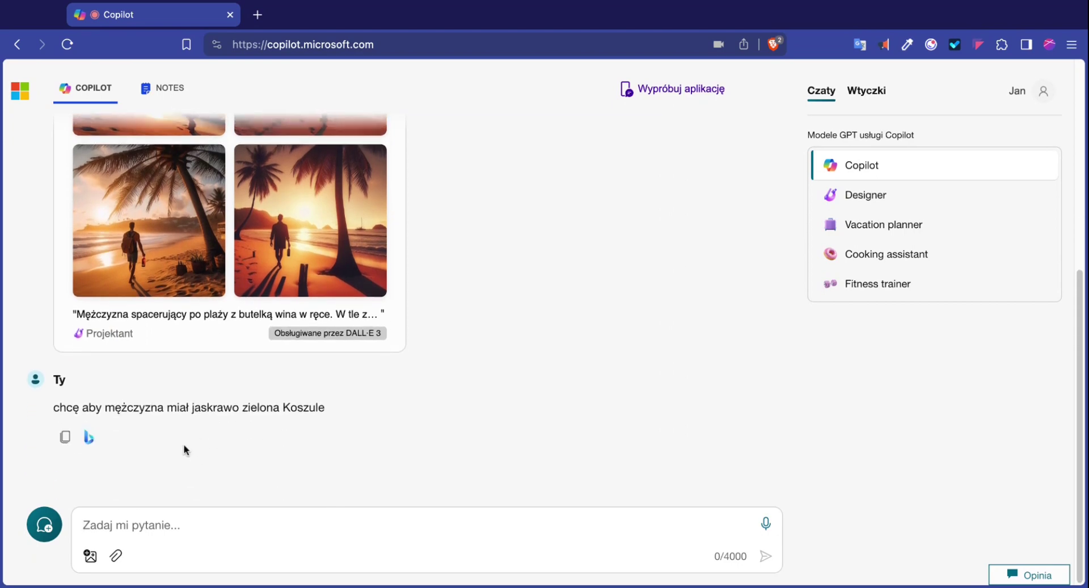
Submit a reworded request beginning "Chce bo mężczyzna z obrazka miał koszulę w", asking for a bright green shirt on the man.
{"action": "left_click", "coordinate": [189, 407]}
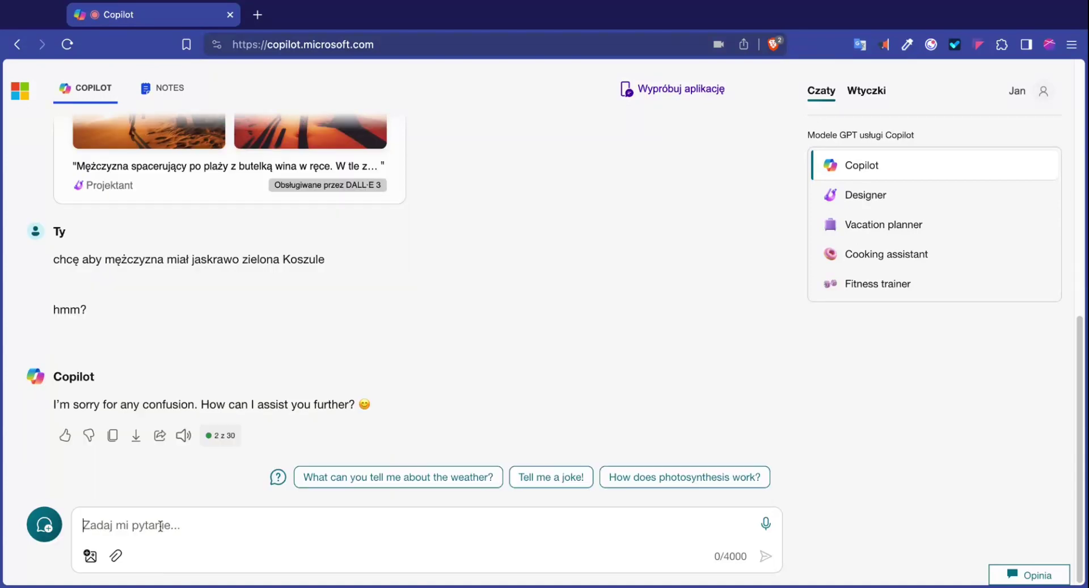
{"action": "type", "text": "Chce bo mężczyzna "}
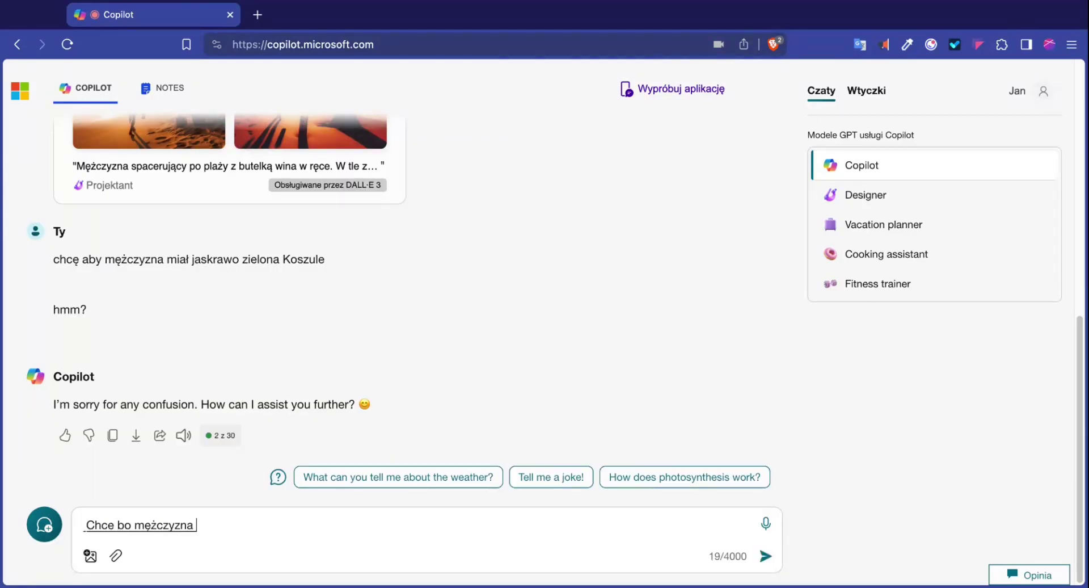
{"action": "type", "text": "z obrazka miał koszule w kolorze jaskrawo"}
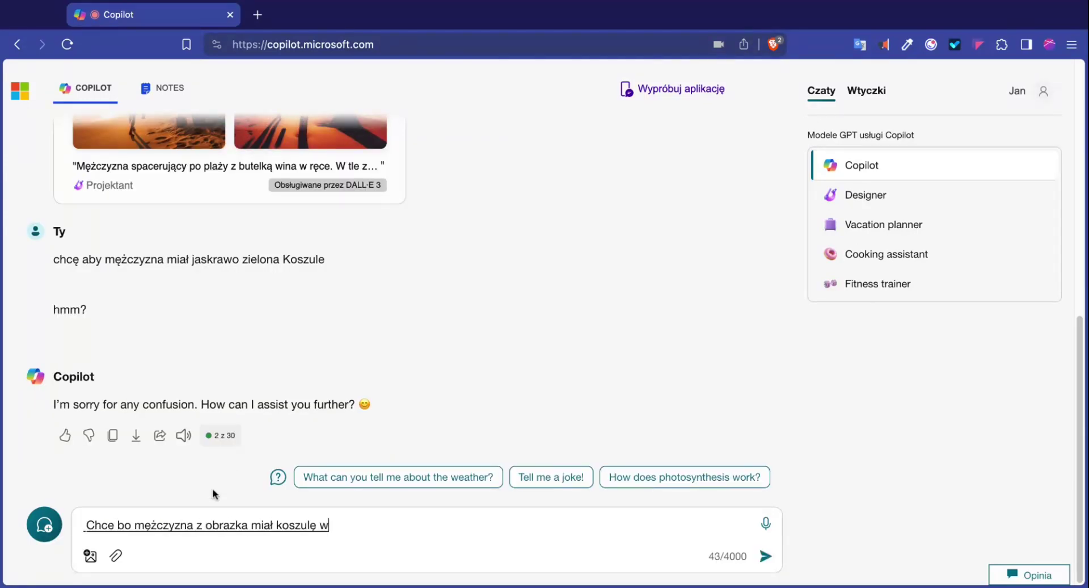
{"action": "key", "text": "Return"}
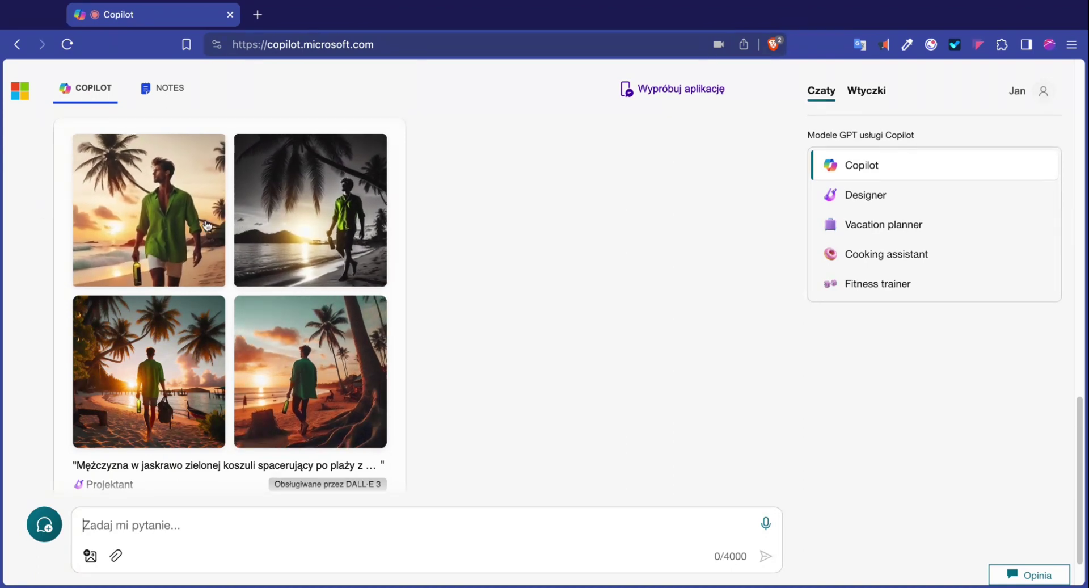
Examine each of the four green-shirt beach images at full size, returning to the chat after each one.
{"action": "left_click", "coordinate": [299, 228]}
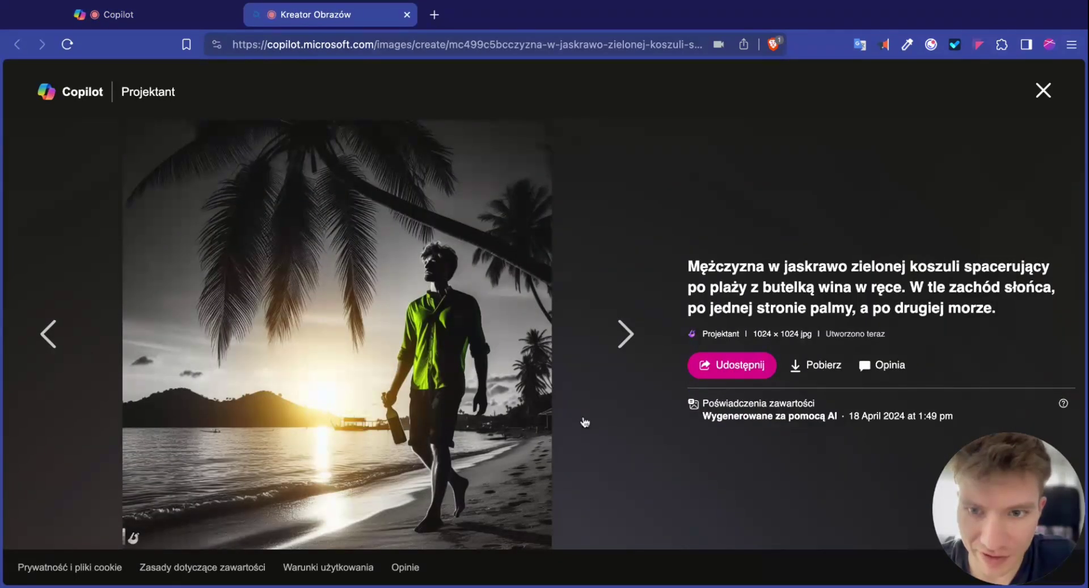
{"action": "key", "text": "super+w"}
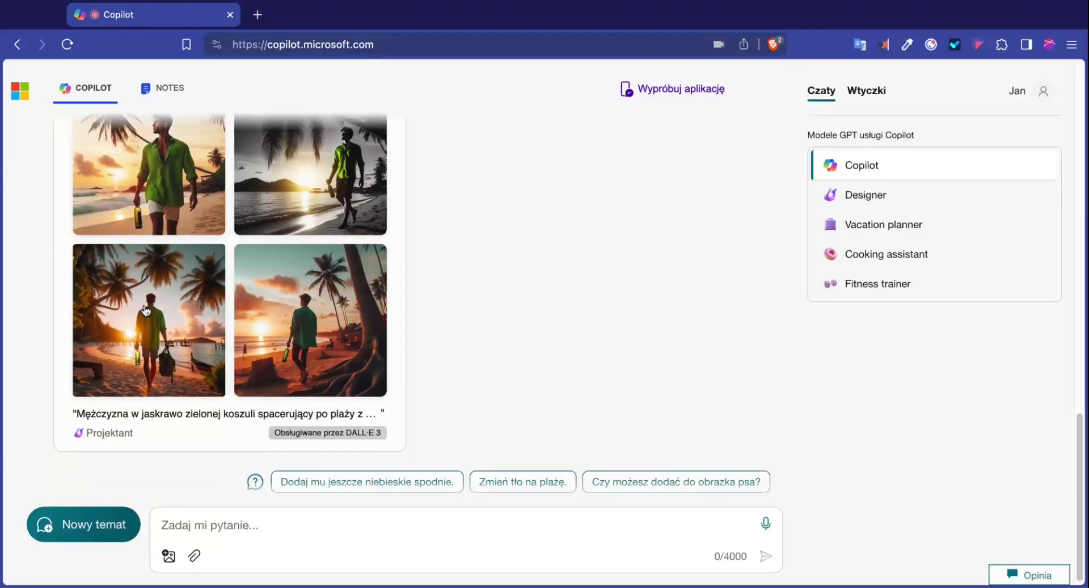
{"action": "left_click", "coordinate": [166, 333]}
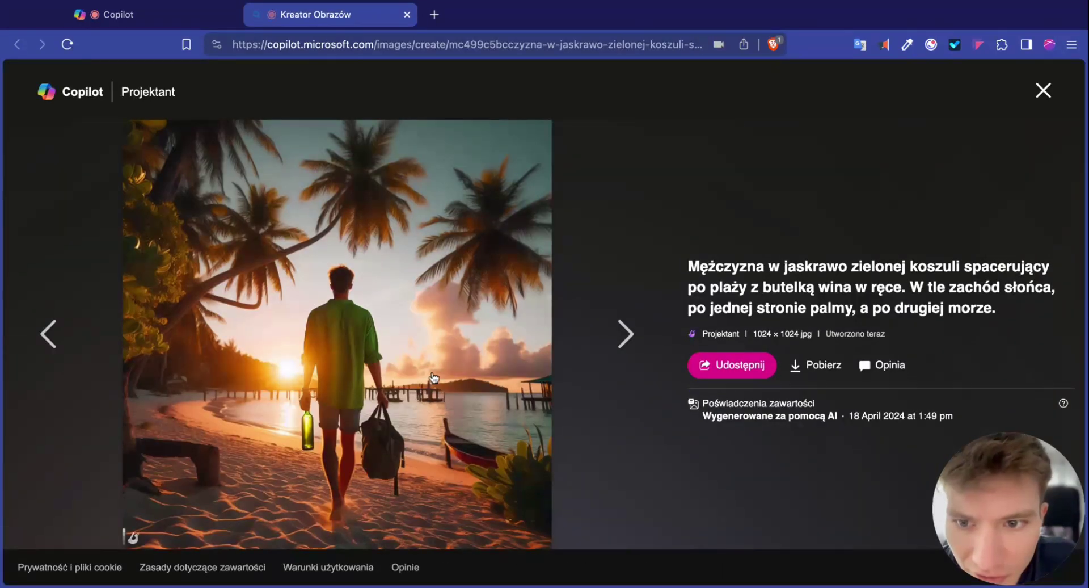
{"action": "key", "text": "Escape"}
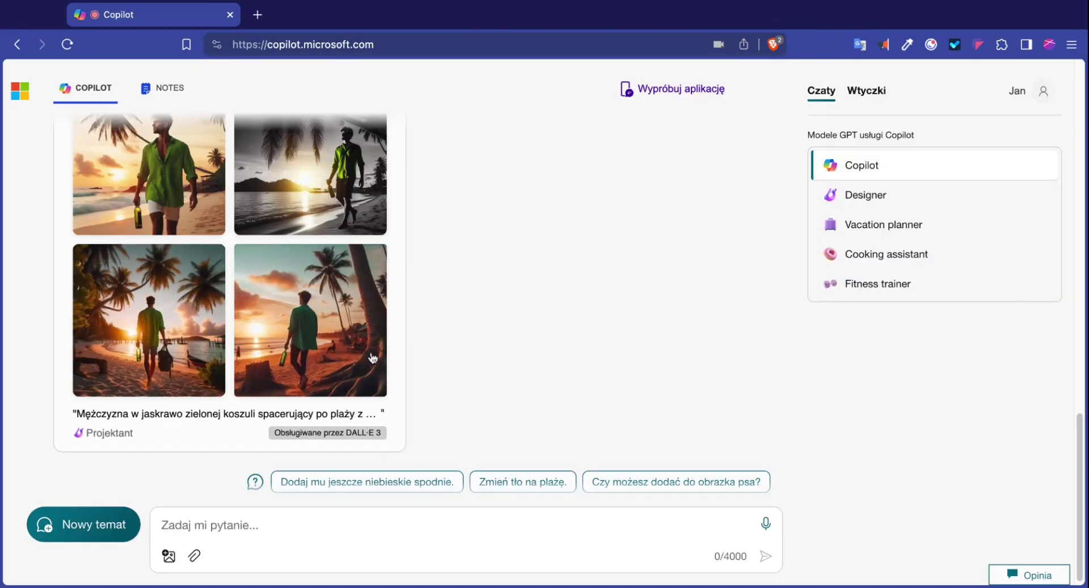
{"action": "left_click", "coordinate": [308, 321]}
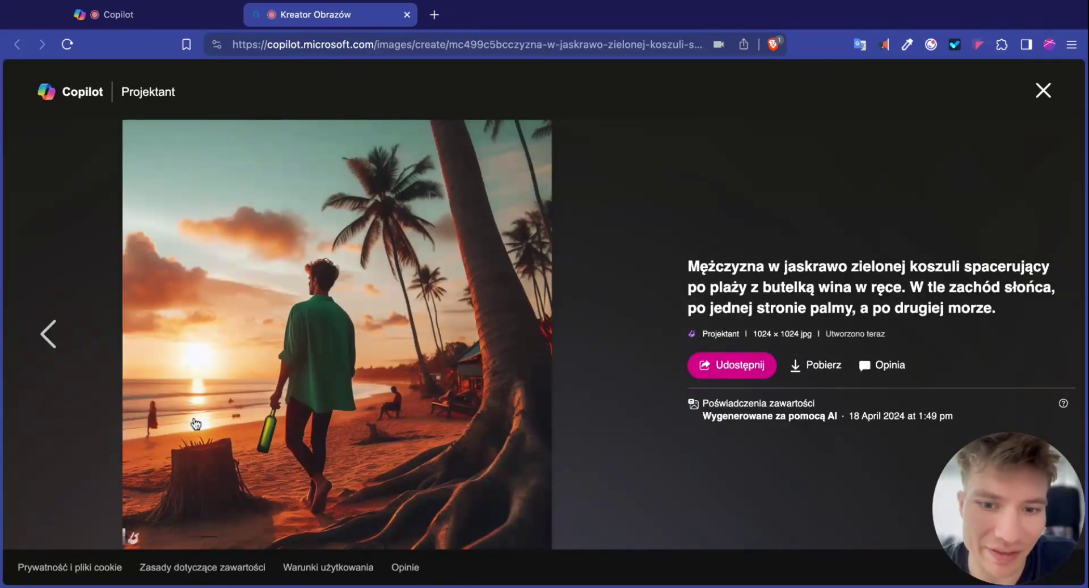
{"action": "key", "text": "Escape"}
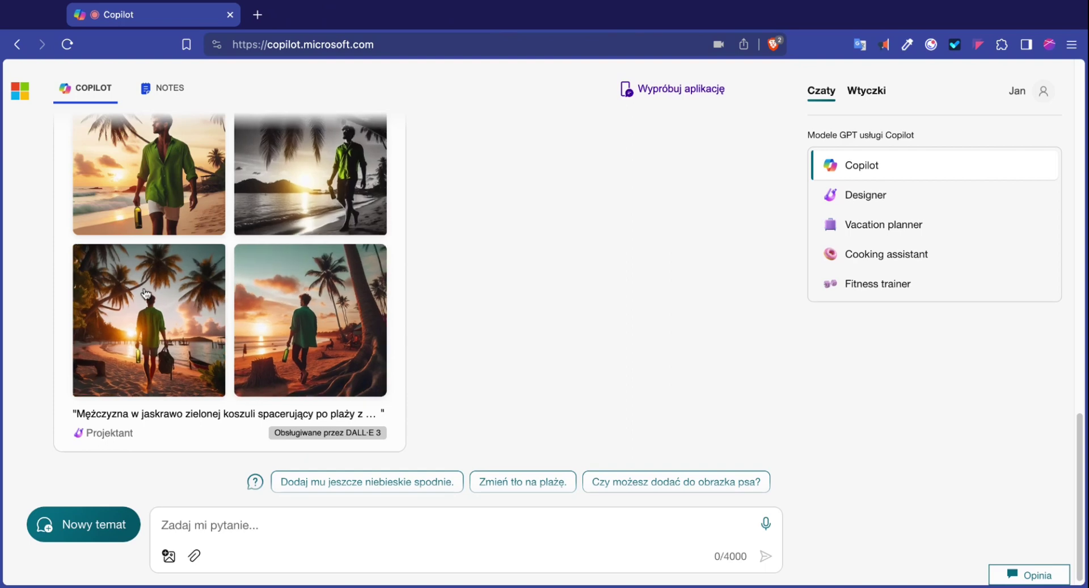
{"action": "left_click", "coordinate": [161, 253]}
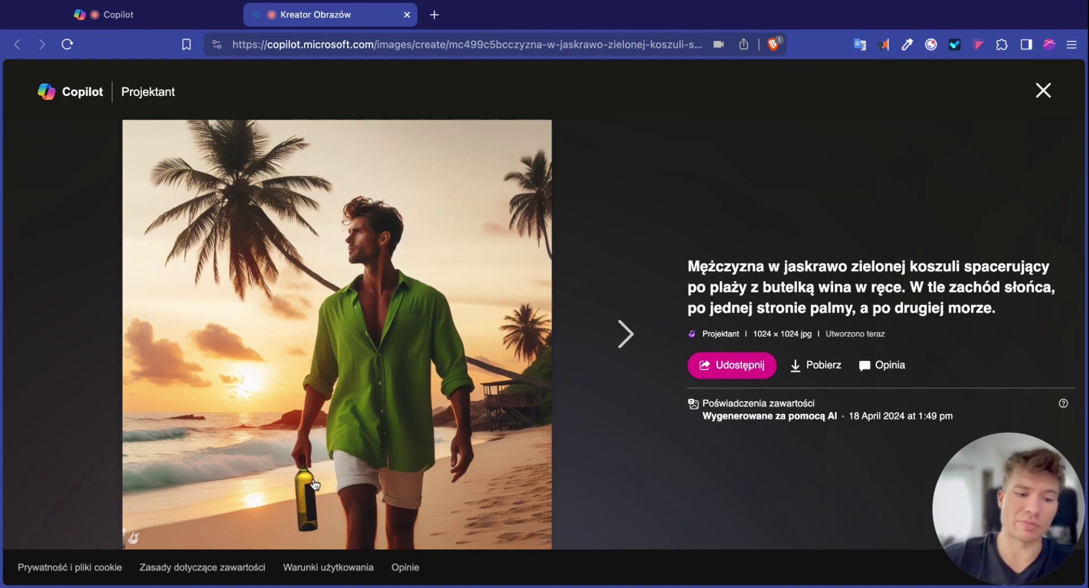
{"action": "key", "text": "super+w"}
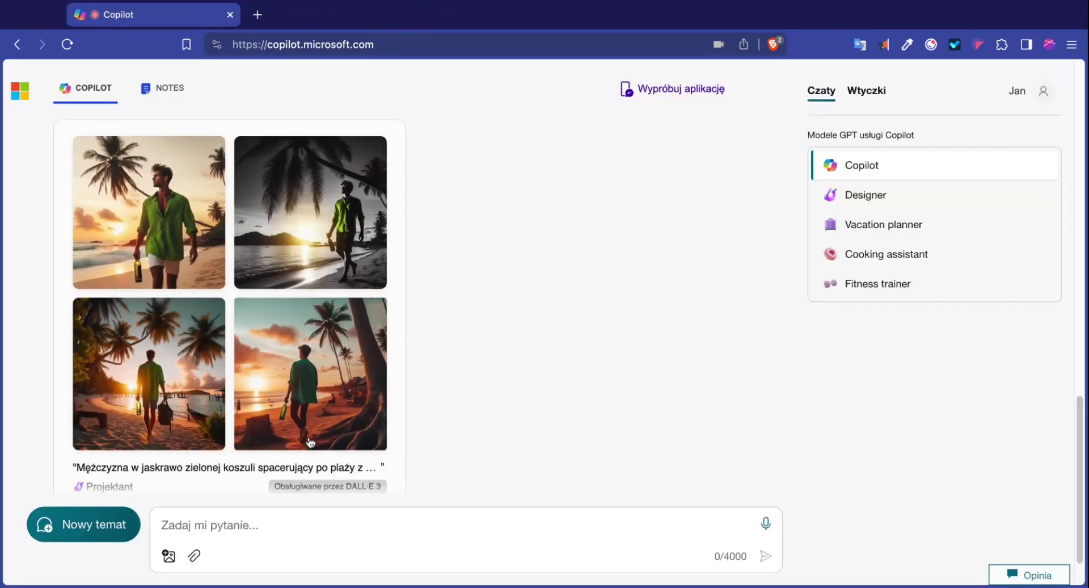
{"action": "scroll", "coordinate": [170, 312], "scroll_direction": "down", "scroll_amount": 2}
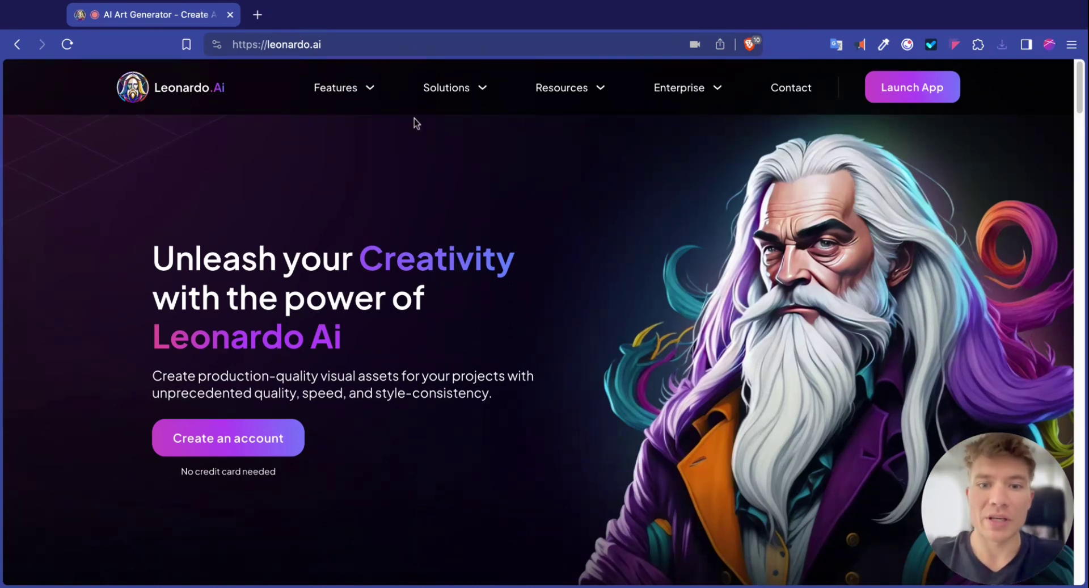
Launch the Leonardo.Ai web app from the leonardo.ai homepage.
{"action": "left_click", "coordinate": [926, 91]}
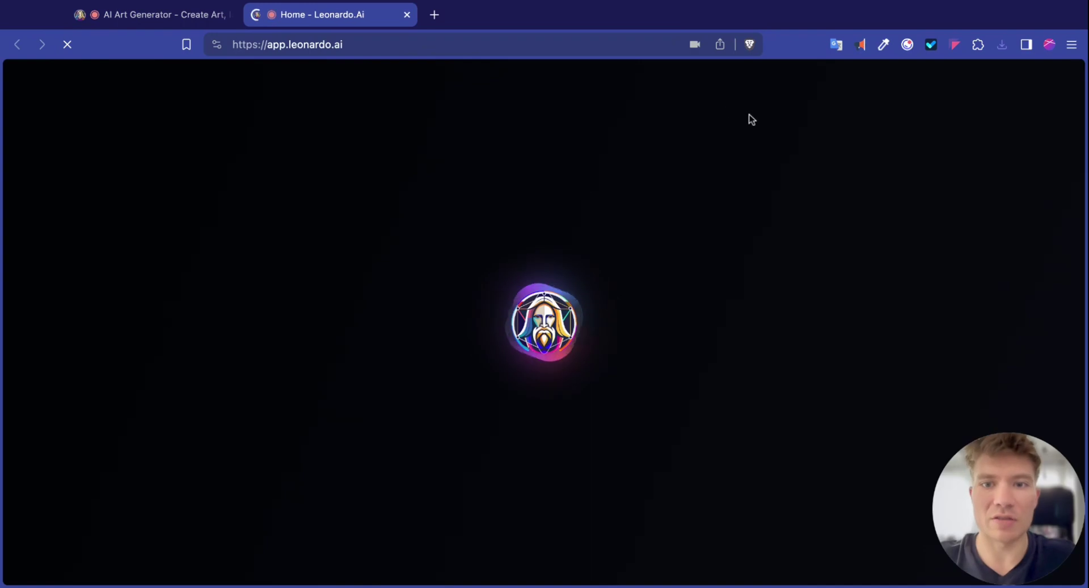